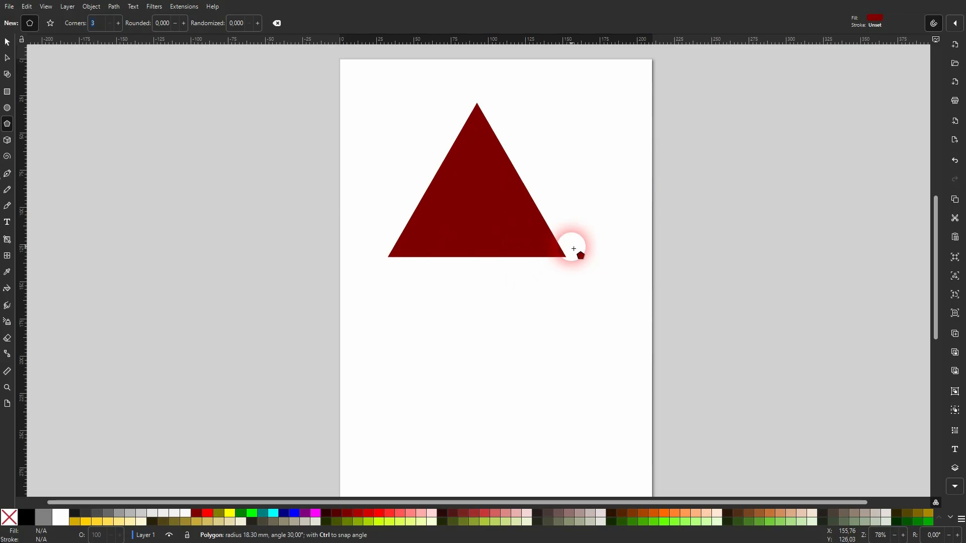
Set the polygon tool to 3 corners and draw a dark red triangle near the page top.
double_click(127, 24)
left_click(117, 24)
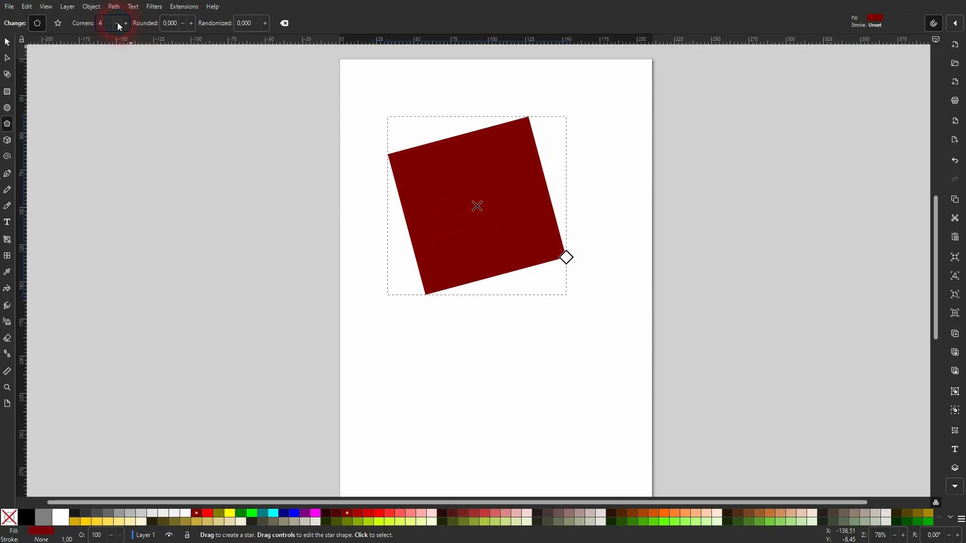
left_click(117, 23)
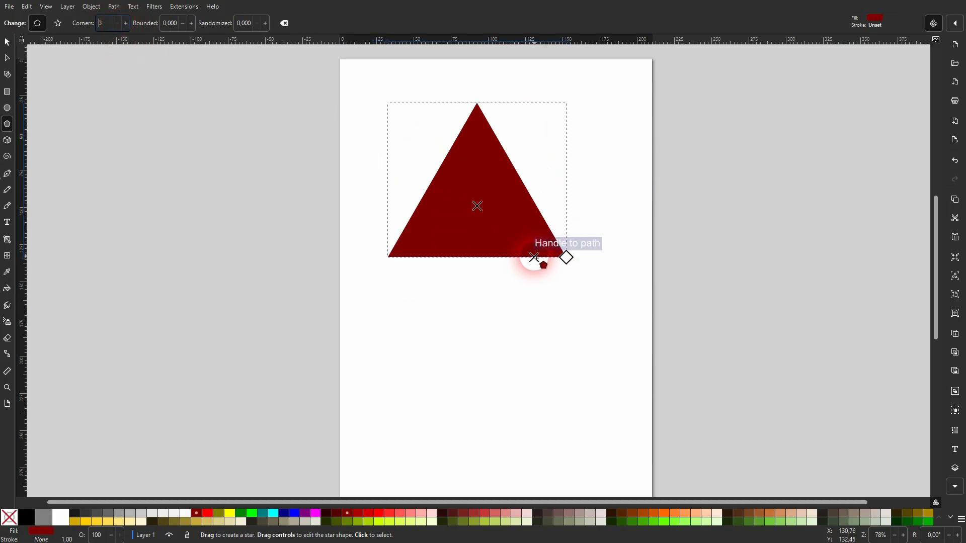
left_click(7, 43)
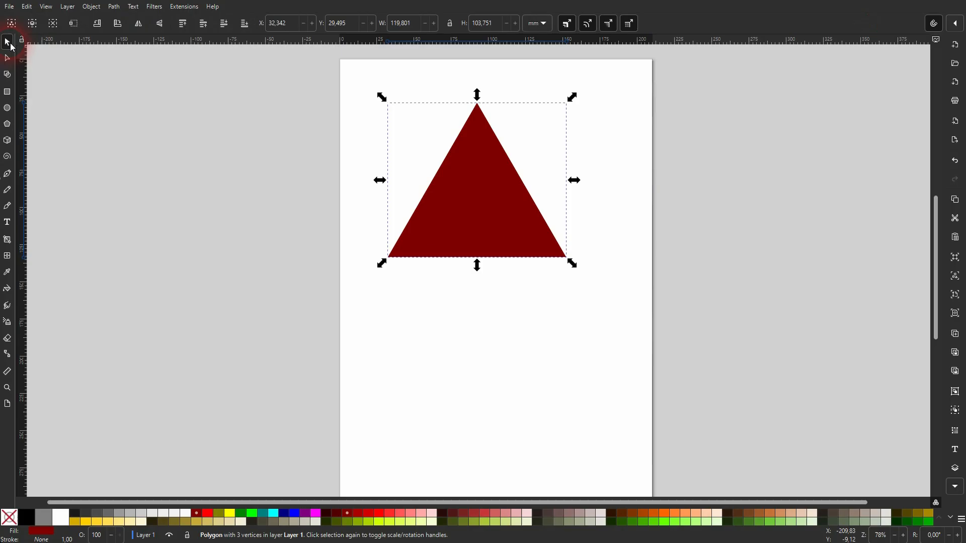
Copy and paste the triangle using the right-click menu.
right_click(496, 216)
left_click(521, 236)
right_click(487, 215)
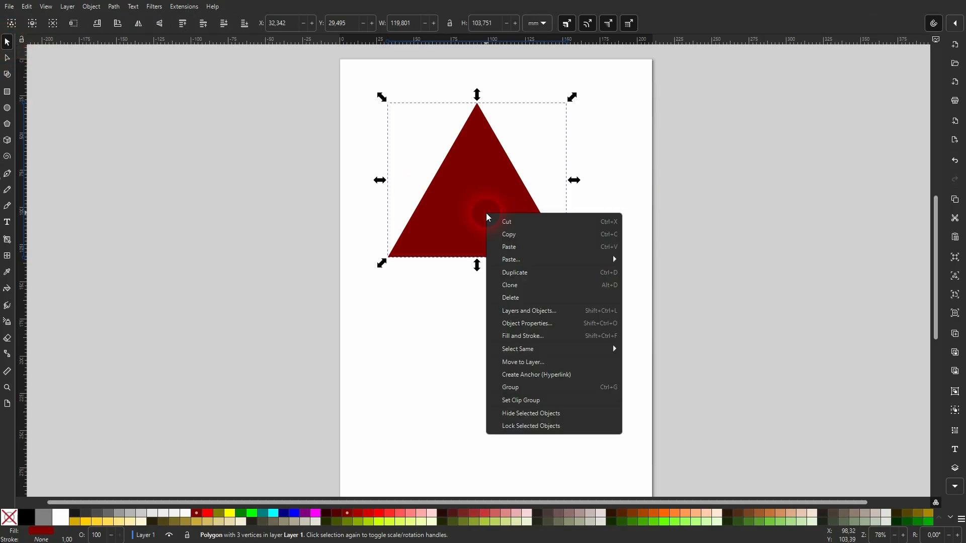
left_click(518, 250)
Rotate the pasted triangle 180° and snap it base-to-base beneath the original.
left_click_drag(513, 253, 485, 373)
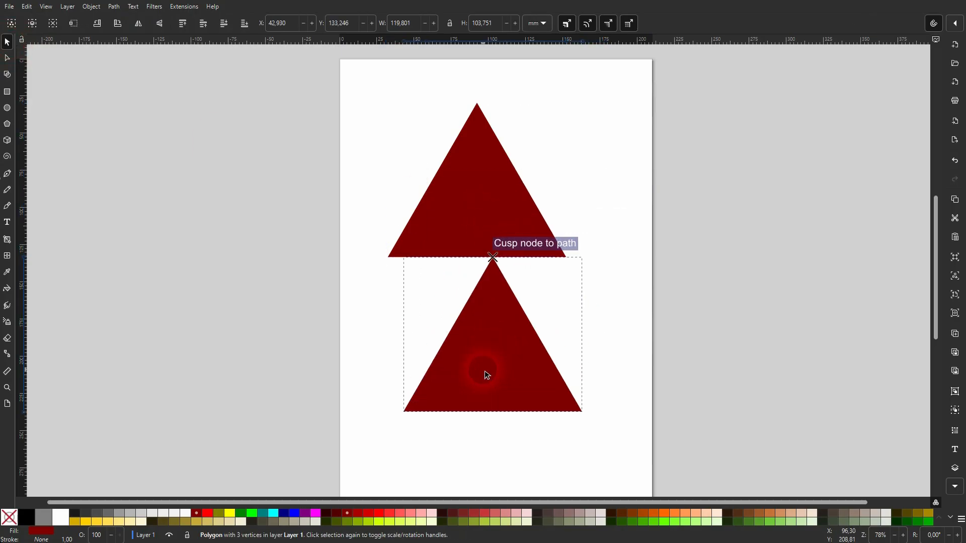
left_click(506, 353)
left_click_drag(589, 253, 473, 252)
left_click_drag(533, 341, 511, 292)
left_click(582, 218)
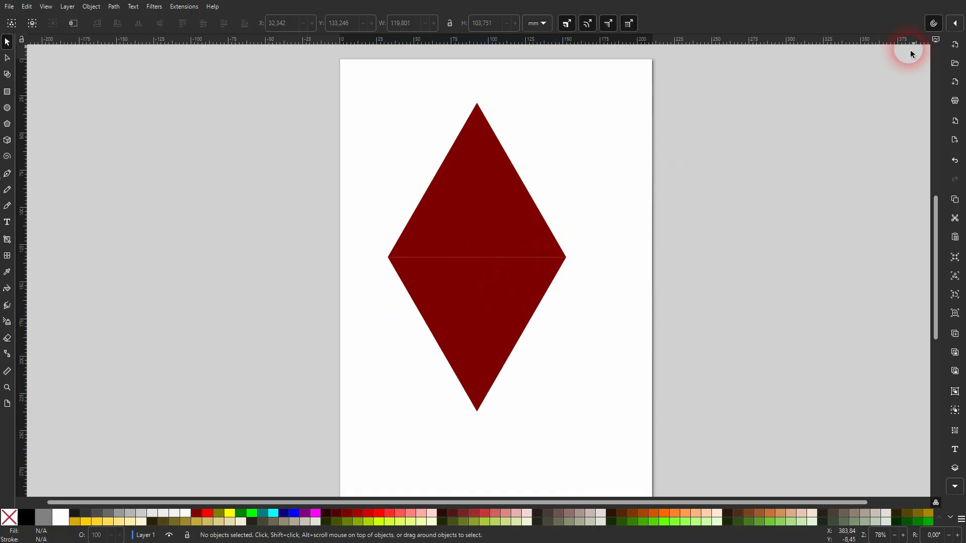
Select both triangles and combine them with Path > Union into one diamond path.
left_click(935, 27)
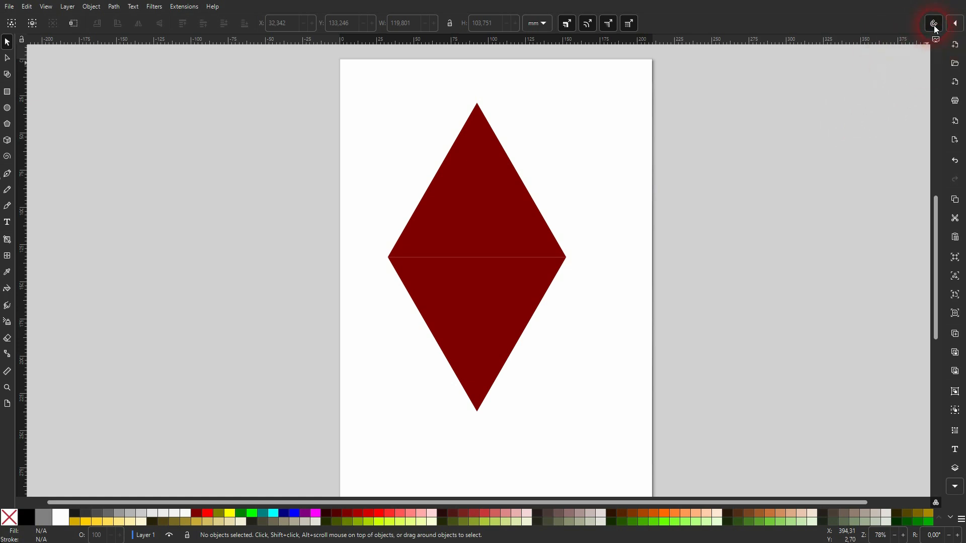
scroll(451, 264, "up", 7, "ctrl")
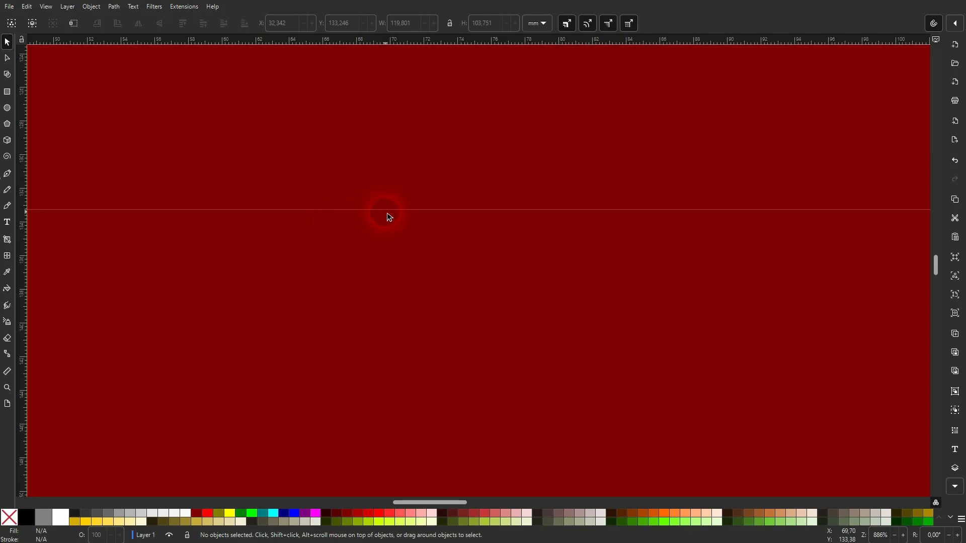
scroll(390, 219, "down", 8, "ctrl")
left_click_drag(297, 345, 549, 105)
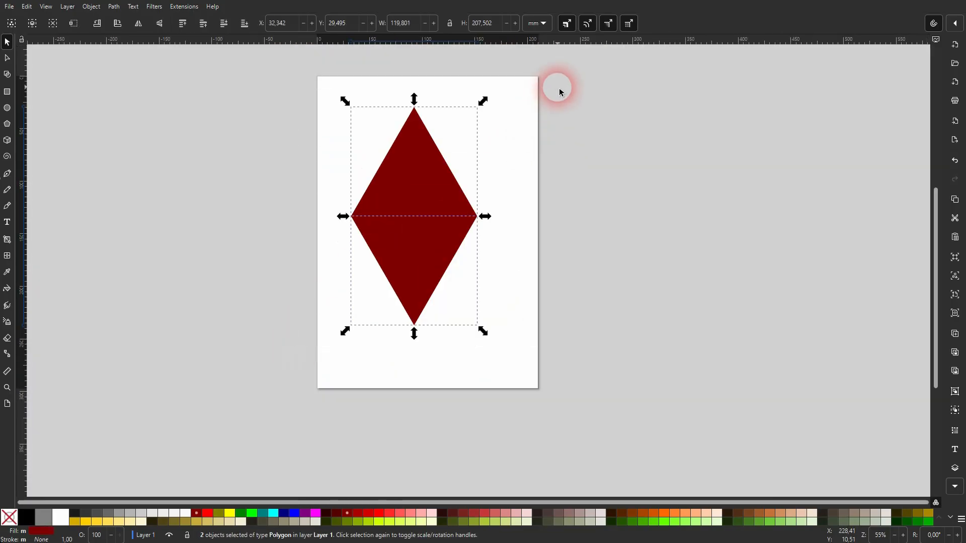
left_click(120, 9)
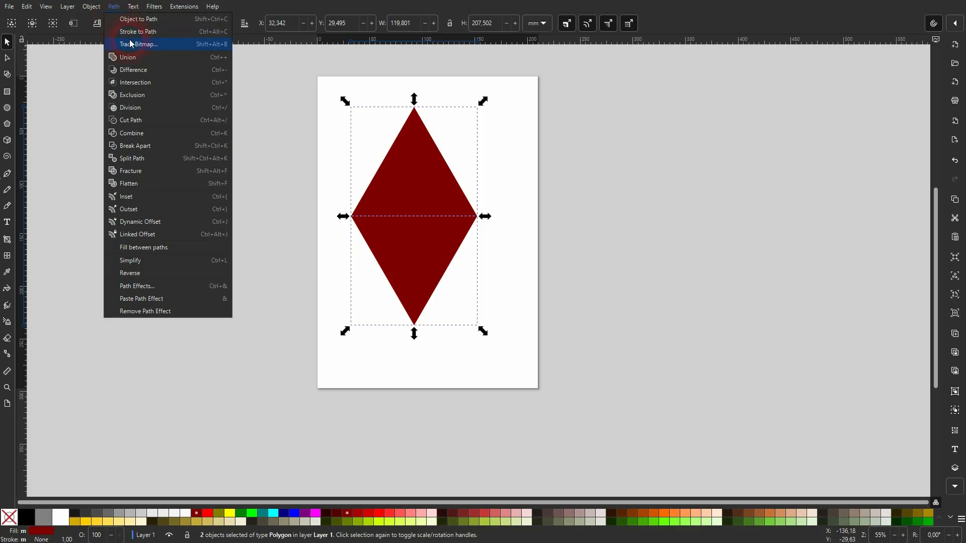
left_click(129, 57)
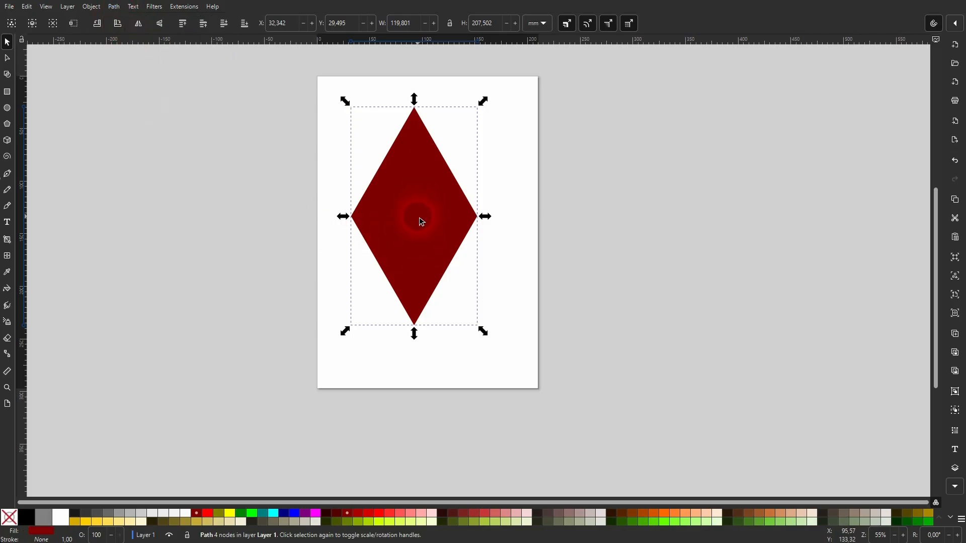
scroll(418, 226, "up", 5)
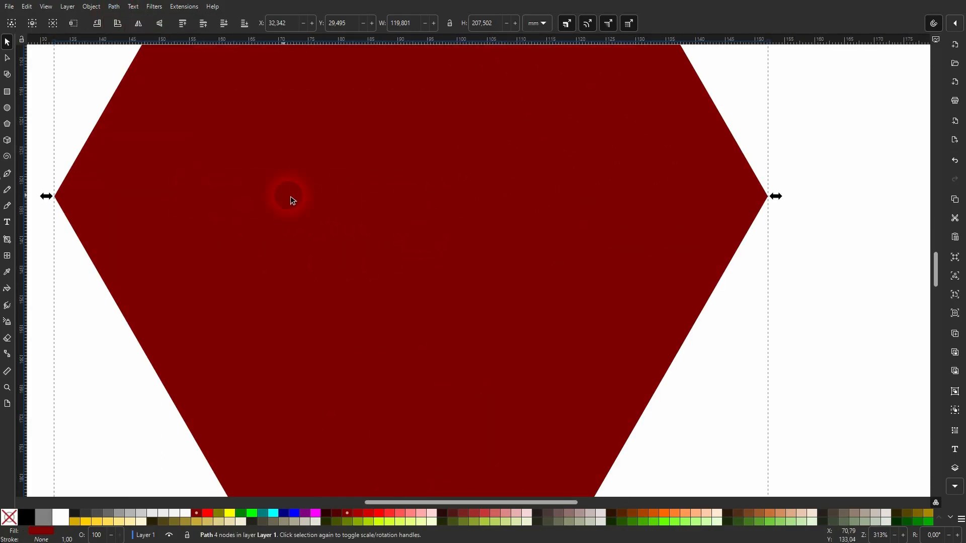
scroll(406, 200, "down", 4)
scroll(398, 211, "up", 1)
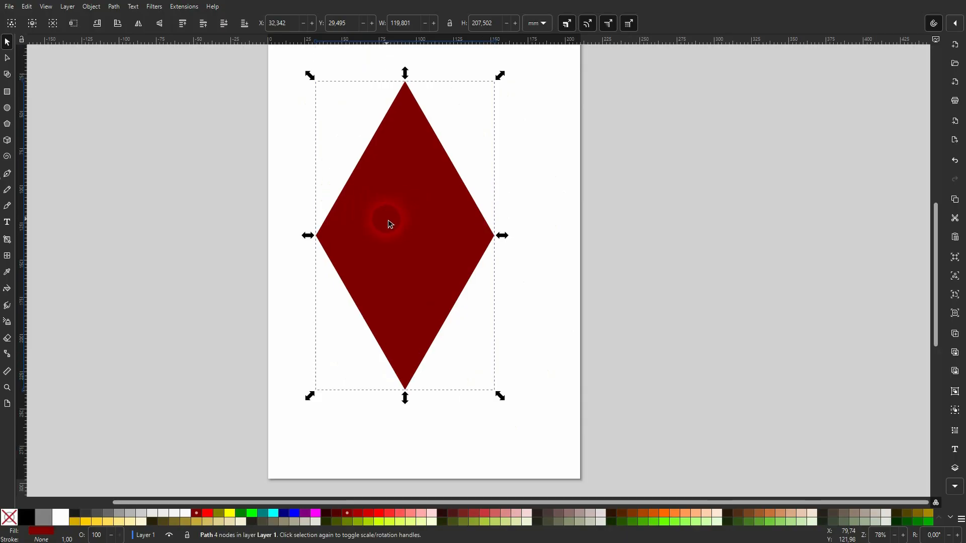
scroll(391, 224, "down", 1)
Shrink the diamond and duplicate it into a row of four diamonds.
left_click_drag(328, 231, 414, 378)
key("ctrl+d")
left_click(520, 389, "shift")
key("ctrl+d")
left_click_drag(362, 317, 386, 388)
Copy and snap the diamonds into eight, then sixteen, and paste a second sixteen-diamond block.
key("ctrl+c")
key("ctrl+v")
left_click_drag(243, 427, 410, 318)
key("ctrl+c")
key("ctrl+v")
left_click_drag(233, 426, 611, 228)
key("ctrl+c")
key("ctrl+v")
left_click(384, 241)
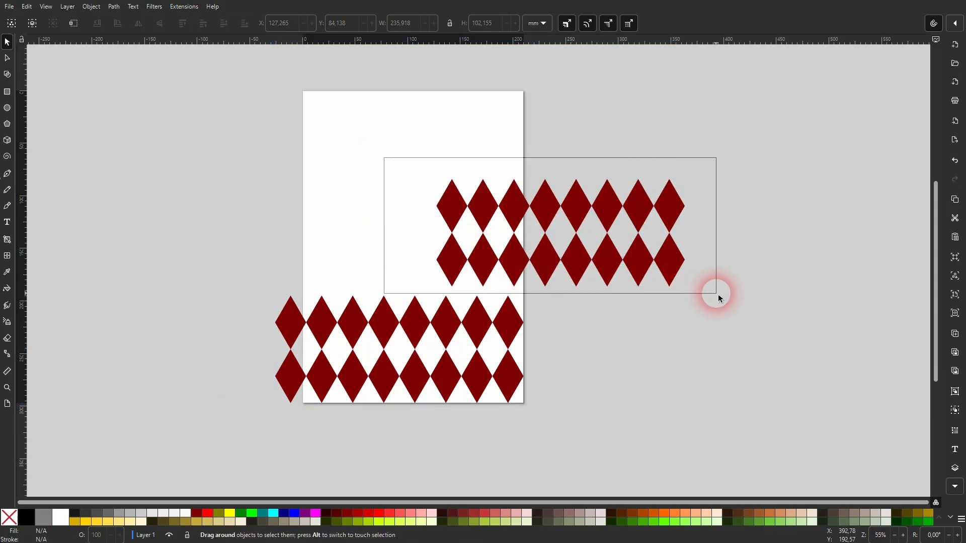
Join the two sixteen-diamond blocks, then copy and snap them into a 64-diamond grid.
left_click_drag(717, 294, 717, 293)
left_click_drag(665, 271, 503, 281)
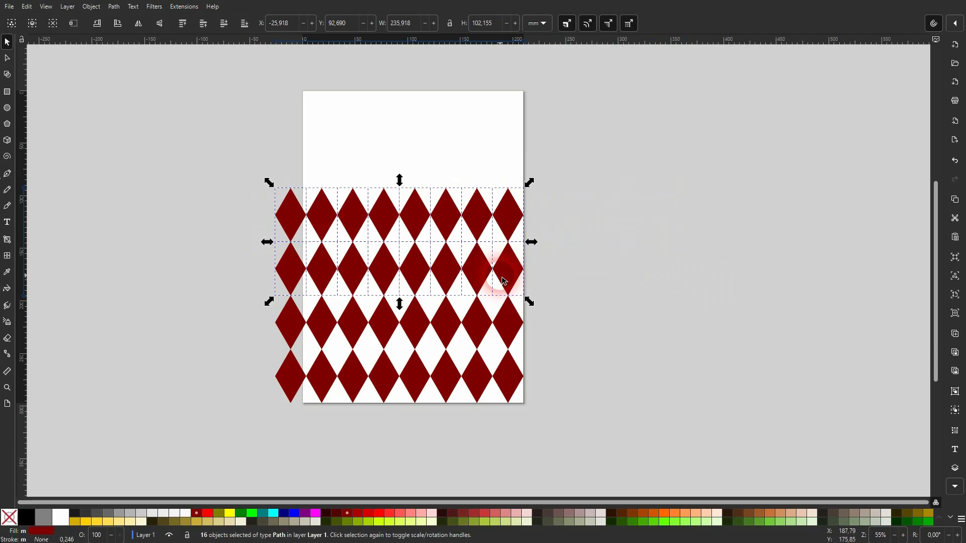
left_click_drag(233, 424, 629, 122)
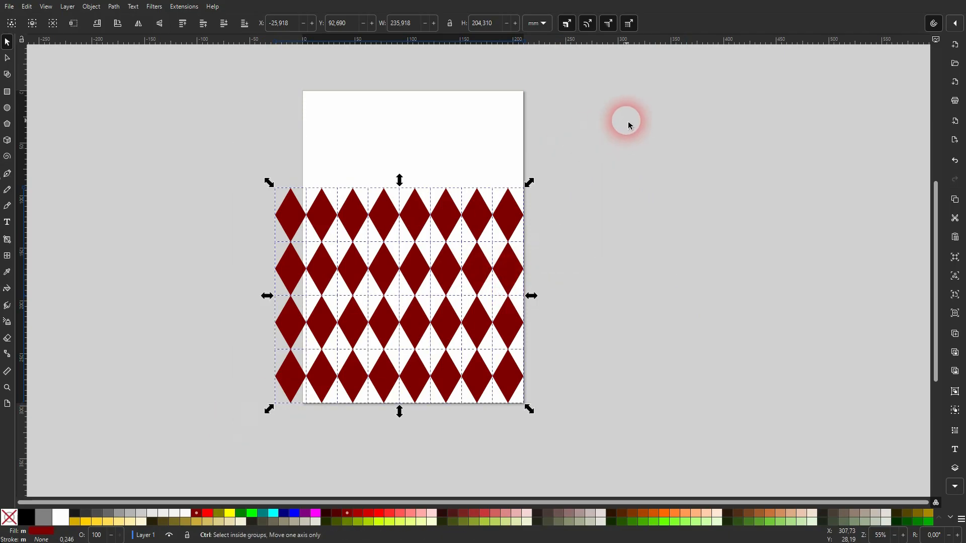
key("ctrl+c")
key("ctrl+v")
scroll(580, 222, "down", 1)
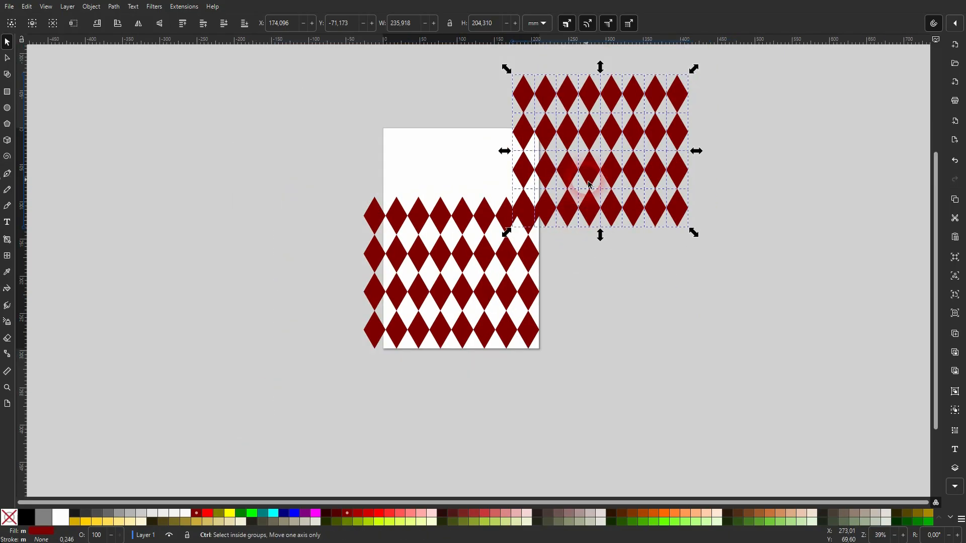
left_click_drag(590, 161, 434, 125)
scroll(475, 195, "up", 1)
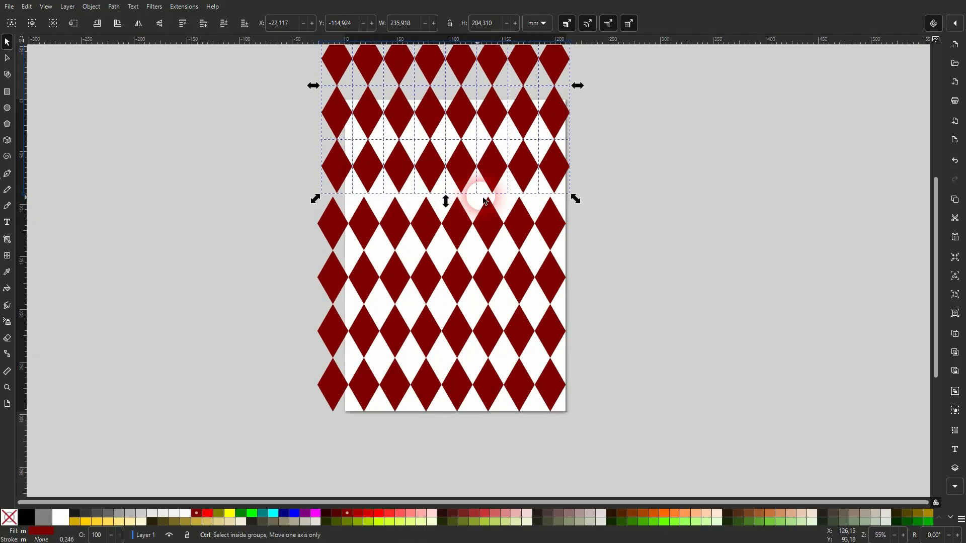
left_click_drag(548, 177, 544, 181)
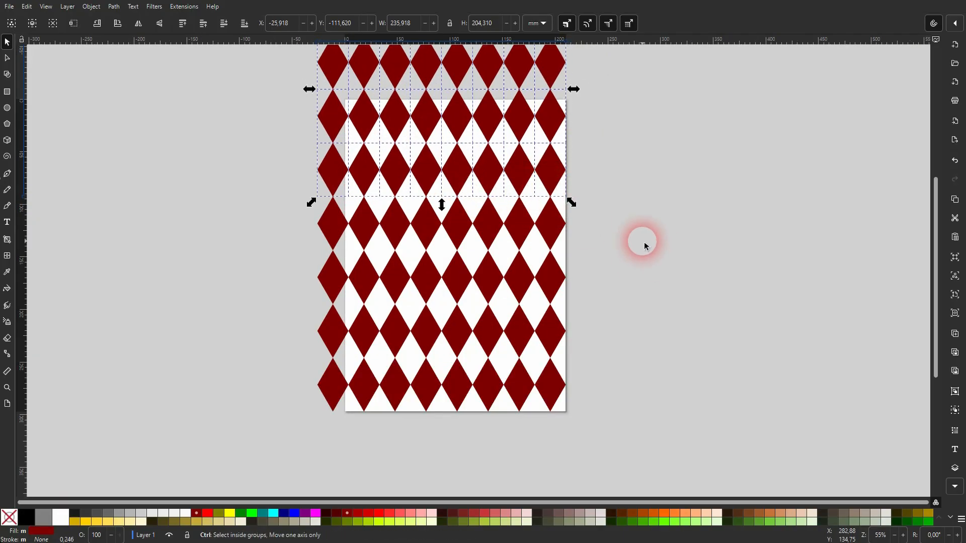
Extend the grid to 128 diamonds and scale the whole block down to about 39%.
scroll(643, 241, "down", 1)
left_click_drag(367, 369, 671, 48)
left_click_drag(511, 160, 587, 210)
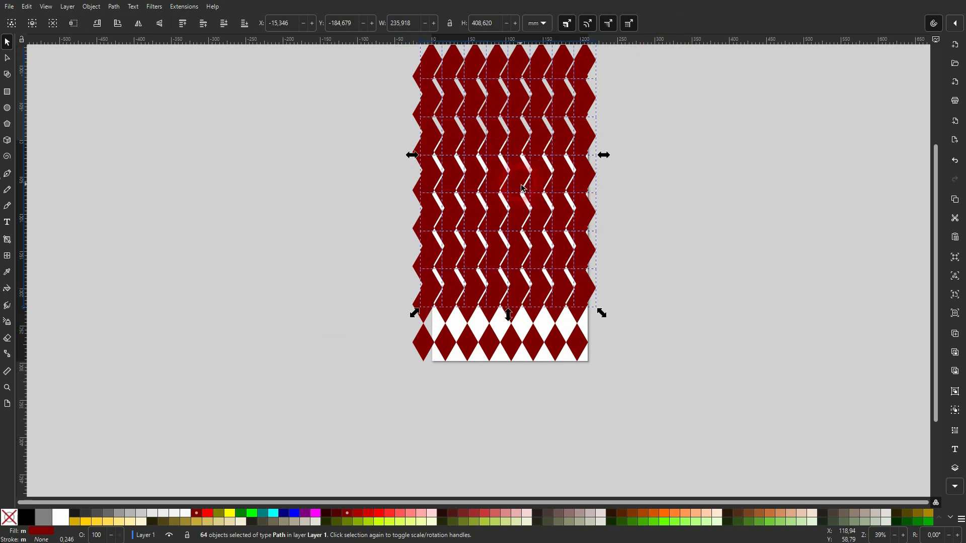
left_click_drag(521, 188, 639, 247)
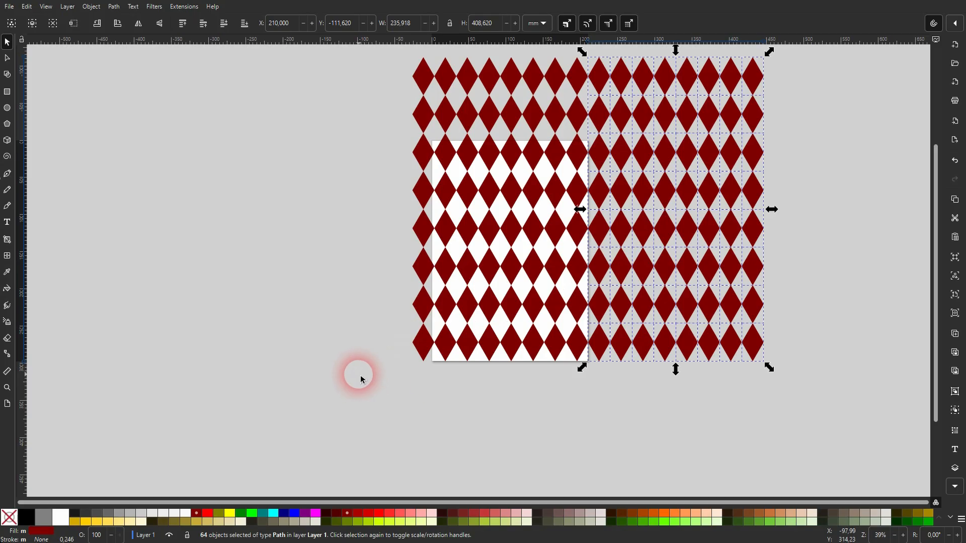
scroll(361, 378, "up", 2)
left_click_drag(367, 427, 842, 64)
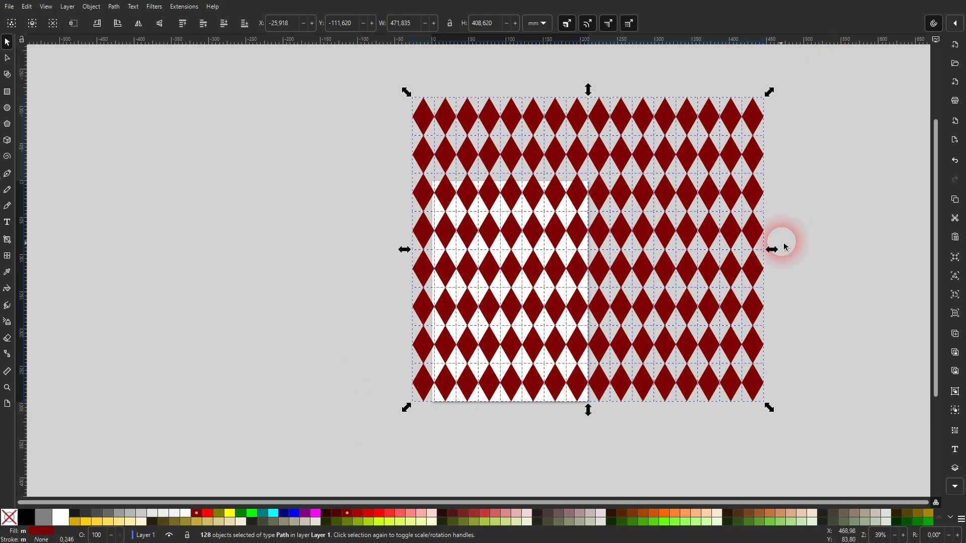
left_click_drag(771, 249, 550, 251)
Move the 128-diamond block to the horizontal middle of the page and deselect it.
left_click_drag(486, 248, 522, 309)
scroll(519, 310, "up", 3)
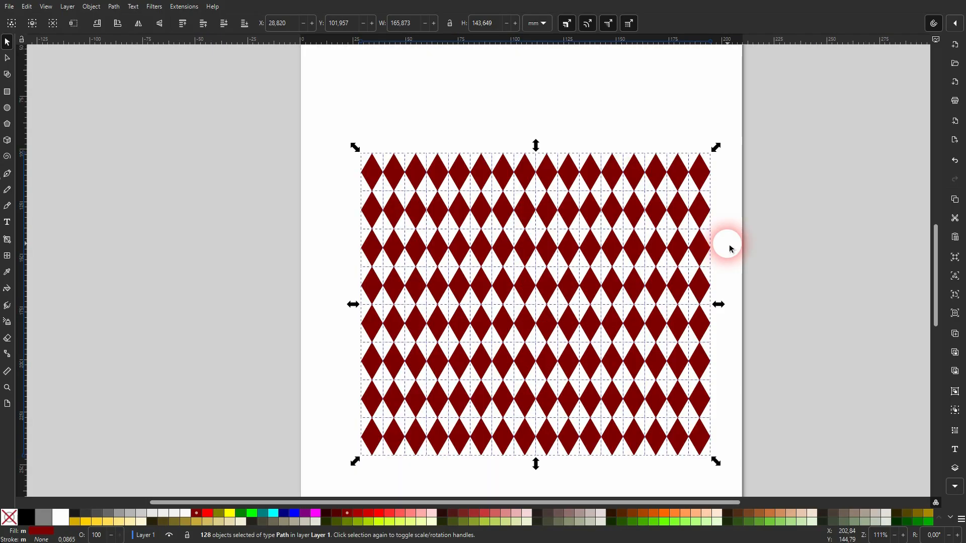
left_click(728, 245)
left_click_drag(308, 485, 788, 76)
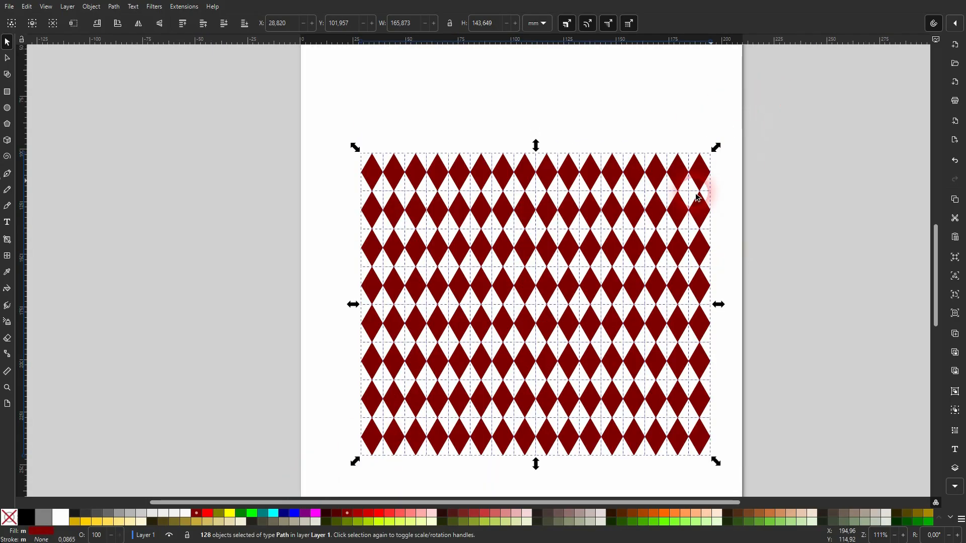
left_click_drag(697, 197, 543, 199)
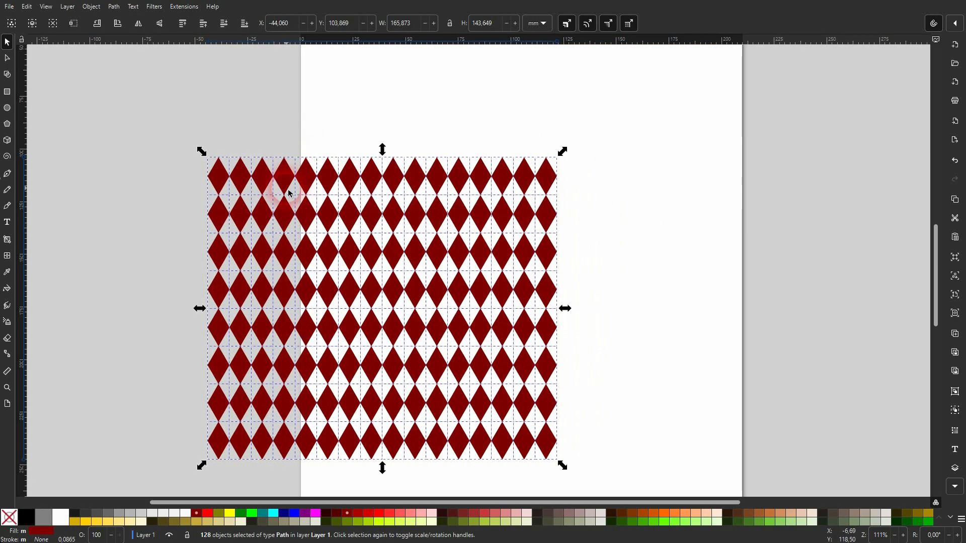
left_click_drag(318, 193, 456, 194)
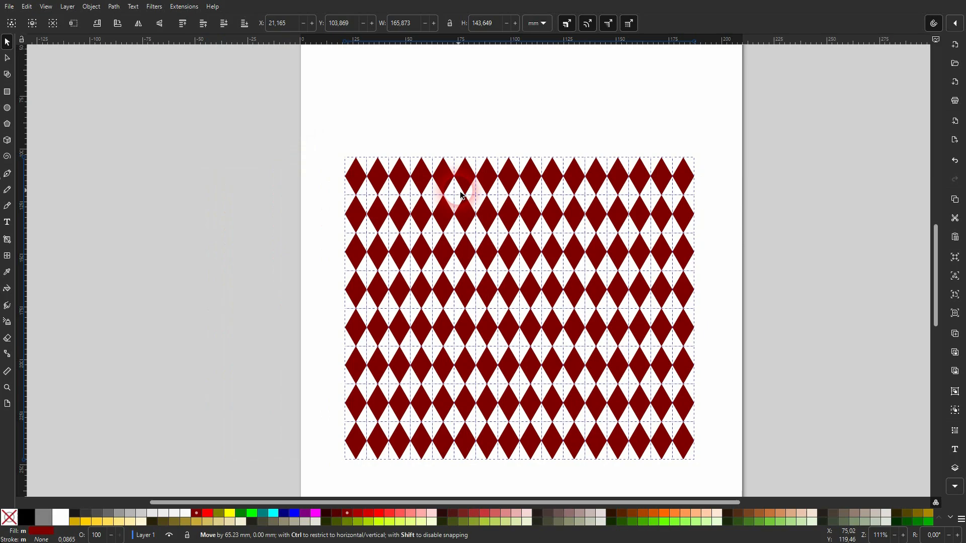
left_click(454, 100)
scroll(453, 100, "down", 2)
Draw a bright red rectangle, about 173.9 × 154.1 mm, over the whole diamond pattern.
left_click(7, 92)
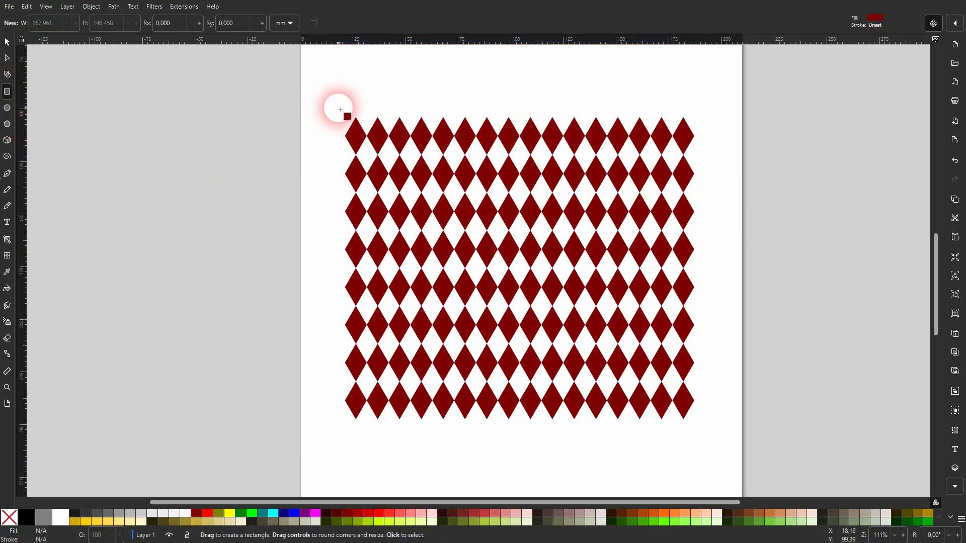
left_click_drag(341, 109, 705, 432)
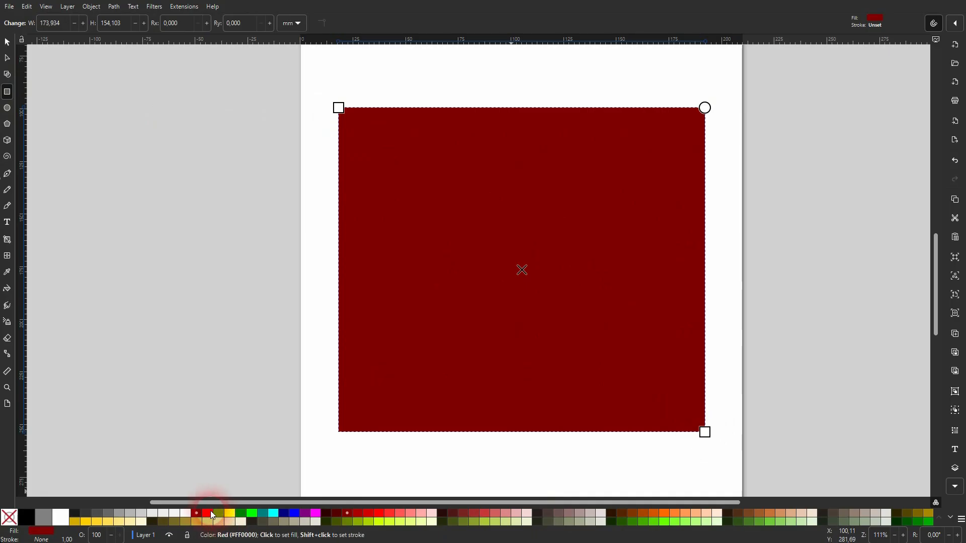
left_click(211, 514)
left_click(12, 40)
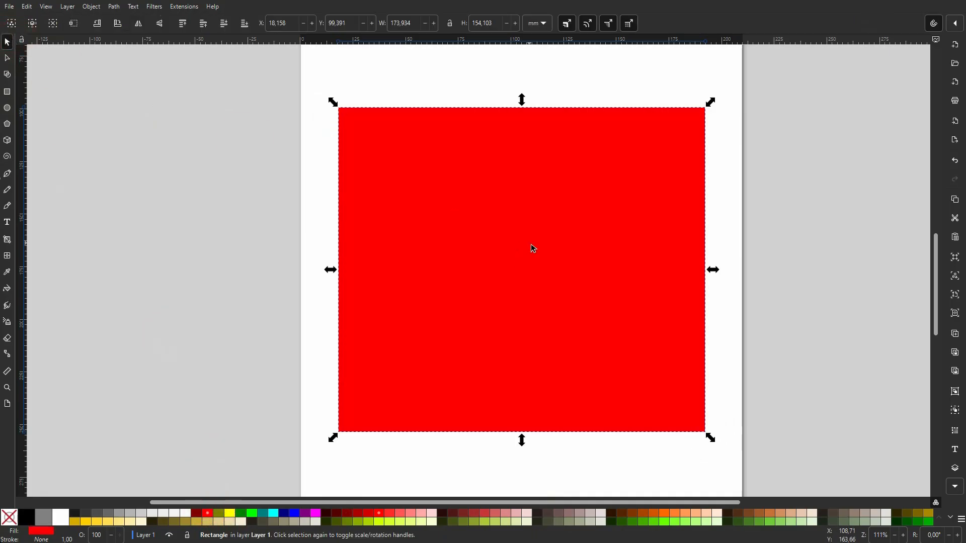
left_click_drag(534, 248, 510, 261)
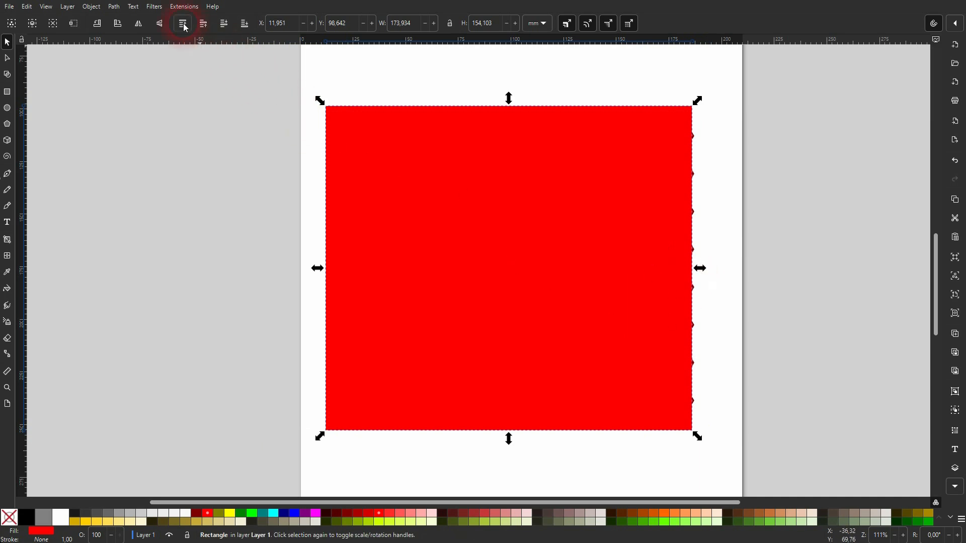
Send the red rectangle to the bottom, behind the diamonds, and adjust its right edge.
left_click(243, 23)
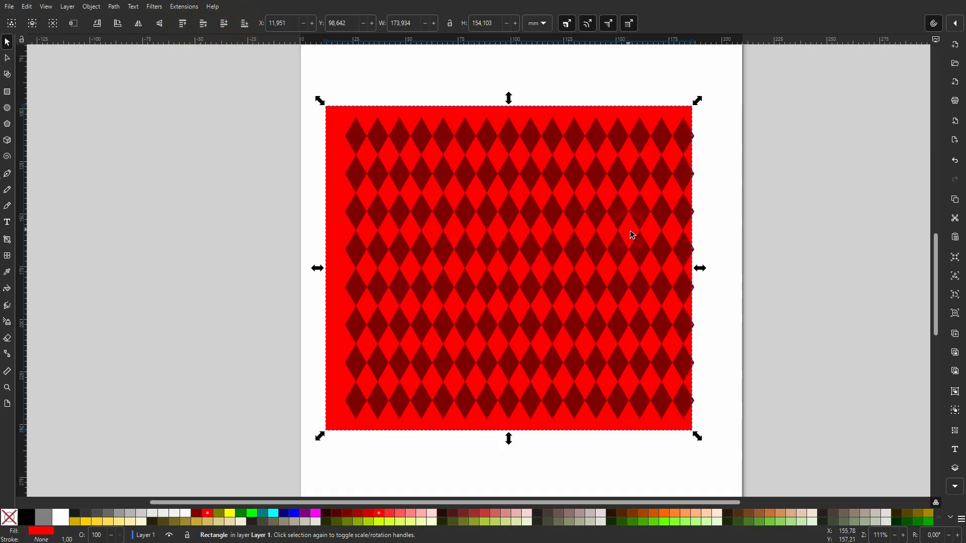
left_click_drag(701, 269, 681, 267)
scroll(698, 297, "up", 1)
scroll(709, 251, "up", 1)
scroll(707, 256, "up", 2)
scroll(662, 304, "down", 6)
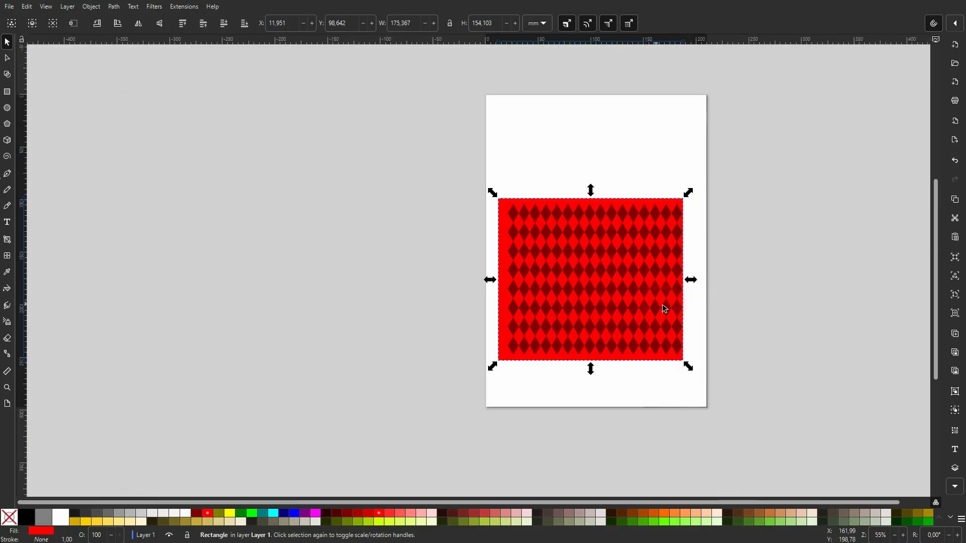
scroll(590, 263, "up", 2)
Snap the rectangle's left, top, bottom and right edges to the pattern, about 165.8 × 143.6 mm.
left_click_drag(399, 297, 418, 302)
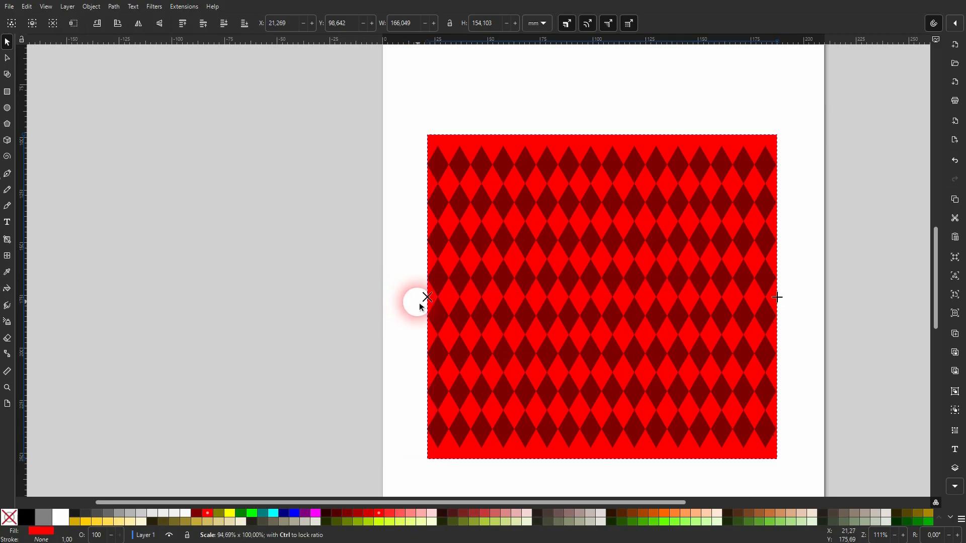
left_click_drag(607, 134, 605, 138)
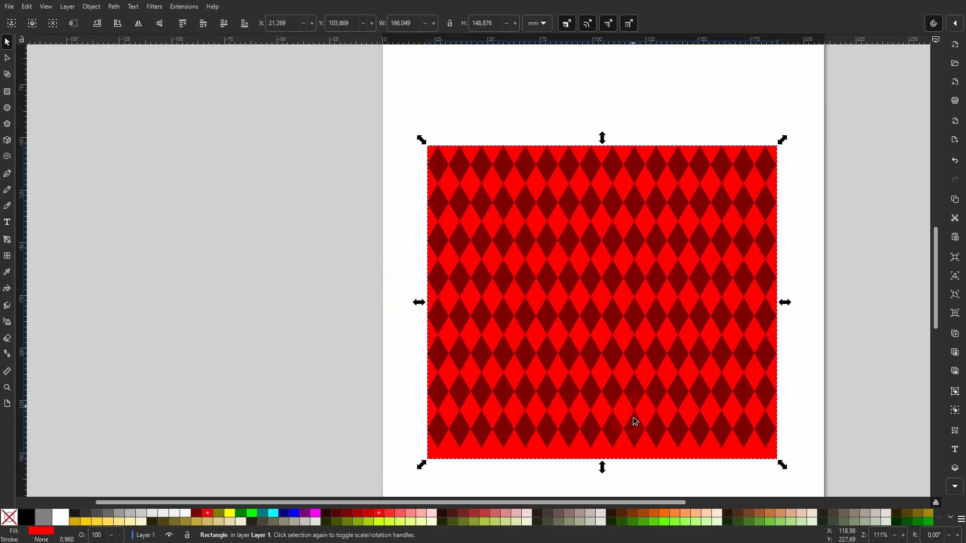
left_click_drag(605, 468, 606, 469)
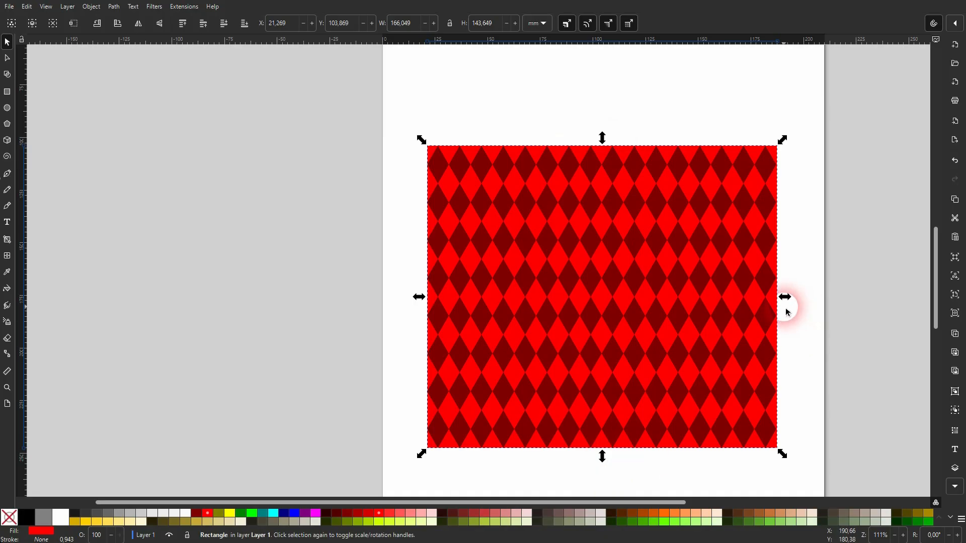
mouse_move(788, 301)
left_mouse_down()
mouse_move(804, 297)
mouse_move(789, 301)
left_mouse_up()
scroll(791, 303, "down", 1)
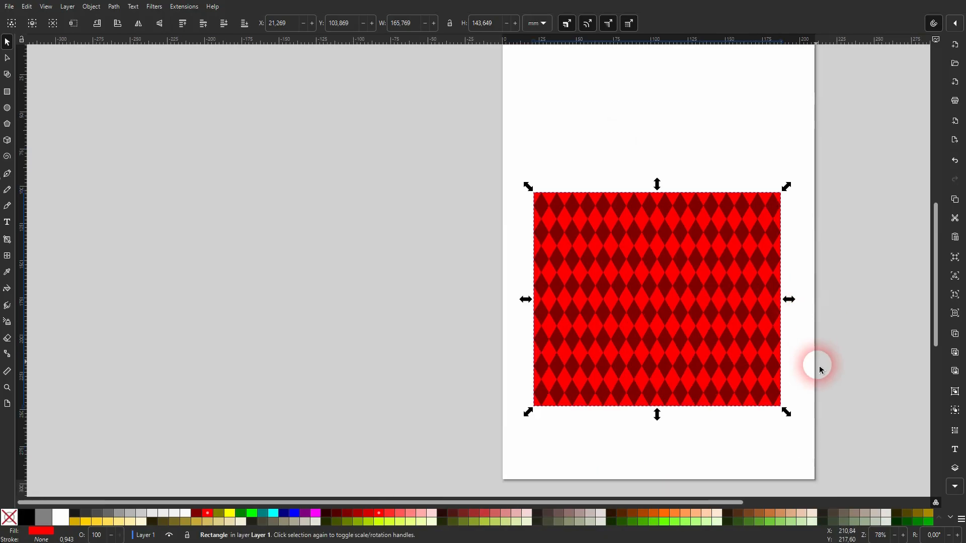
Fill the background rectangle white, then select the whole pattern with its background.
left_click(60, 518)
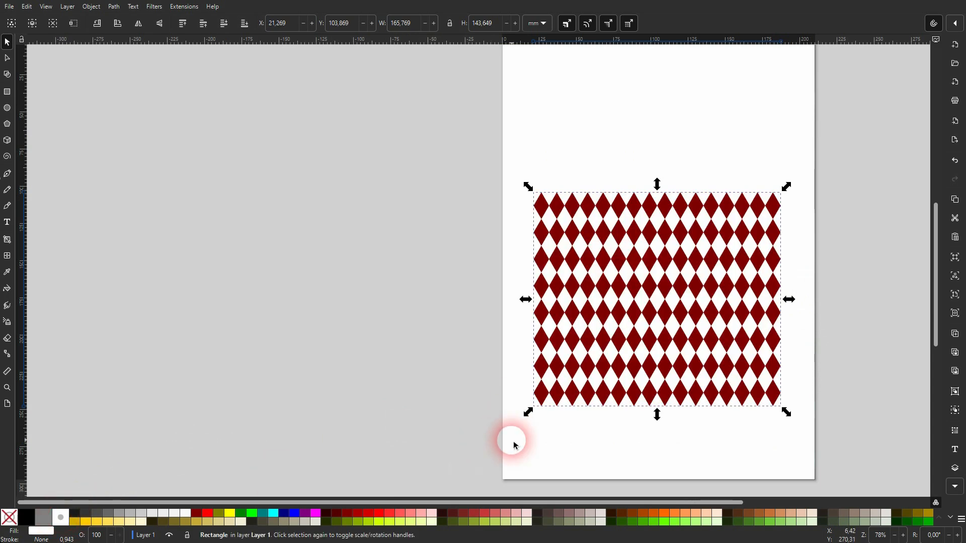
scroll(847, 410, "up", 1)
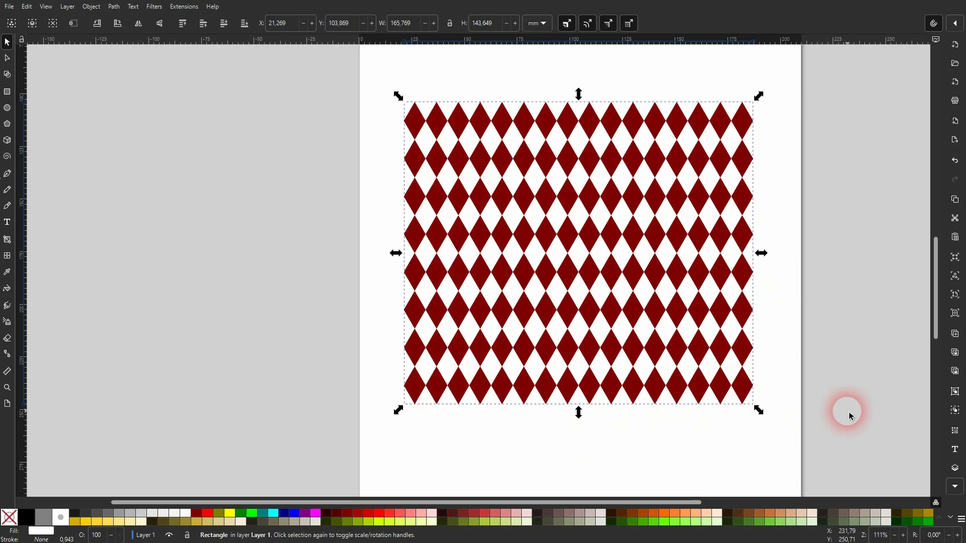
left_click_drag(310, 446, 845, 72)
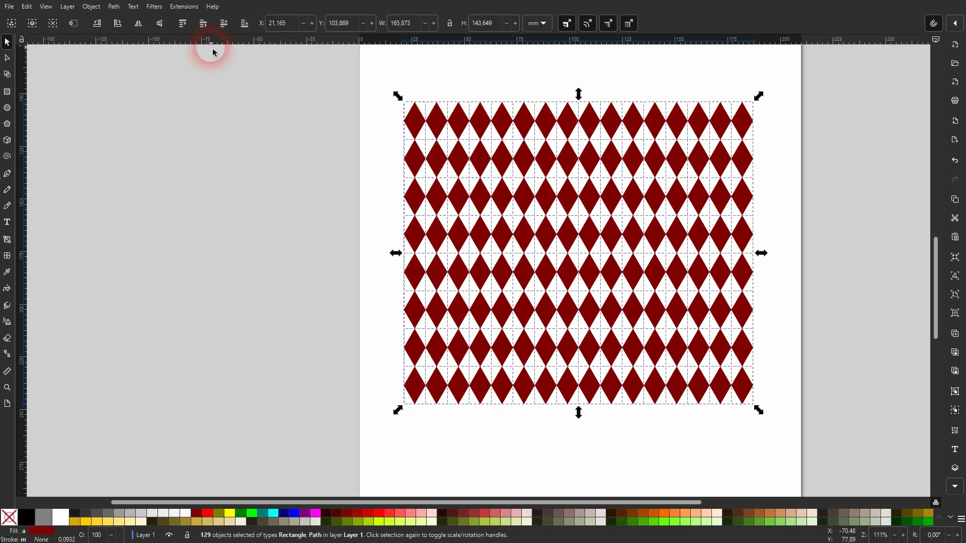
Recolour the selected pattern light blue (3eb6e6) in Object > Fill and Stroke.
left_click(91, 7)
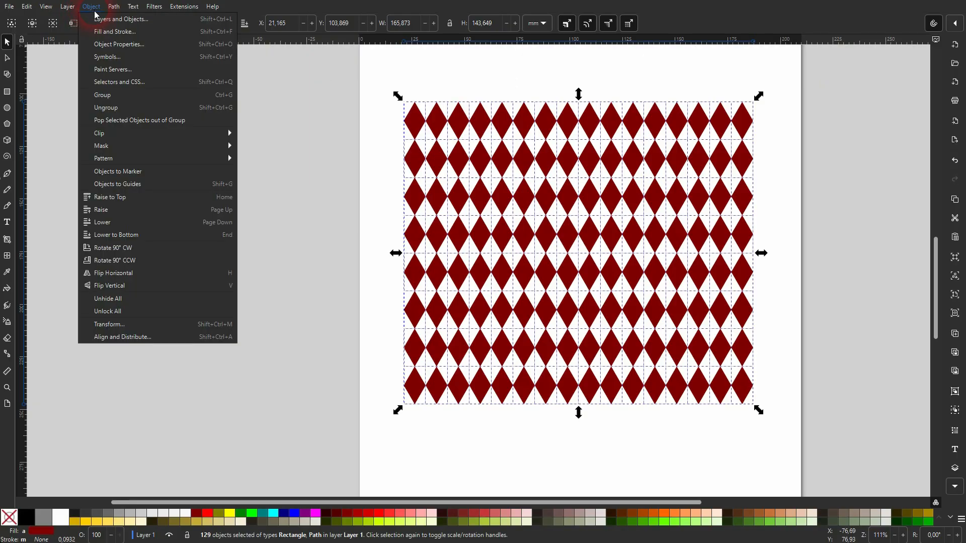
left_click(103, 33)
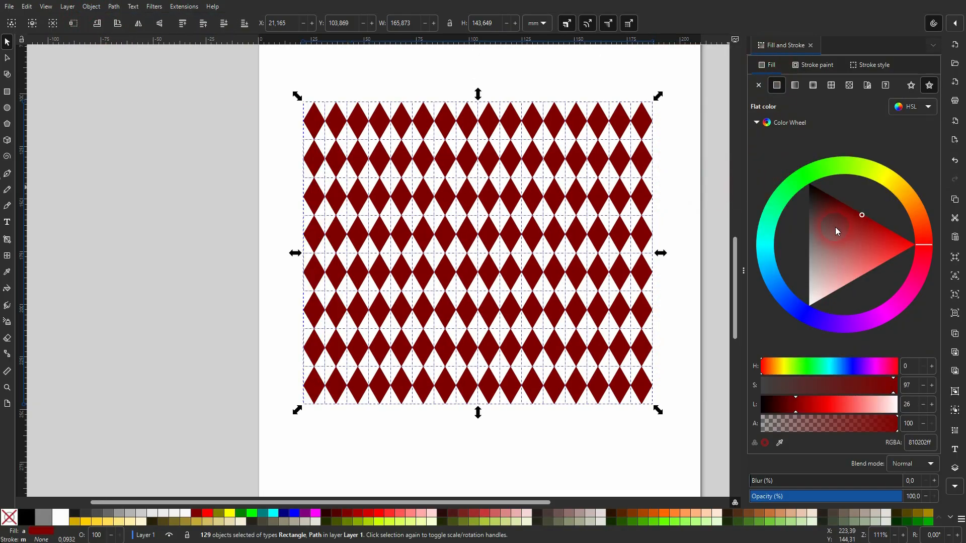
mouse_move(912, 290)
left_mouse_down()
mouse_move(807, 316)
mouse_move(760, 286)
mouse_move(766, 265)
mouse_move(793, 244)
mouse_move(772, 249)
mouse_move(799, 256)
mouse_move(803, 243)
mouse_move(772, 270)
left_mouse_up()
left_click(772, 270)
Select the background rectangle, fill it white, and widen it slightly to the right.
left_click(689, 217)
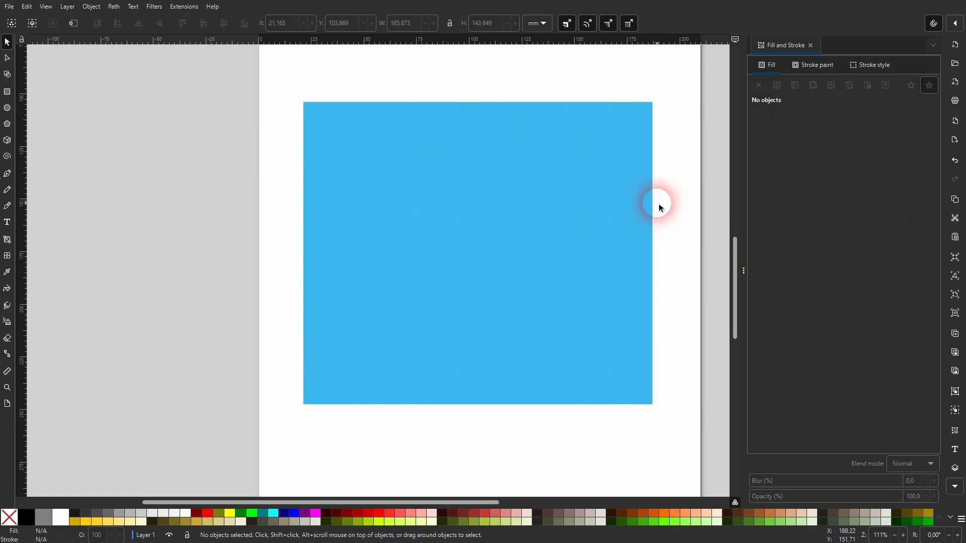
left_click(655, 204)
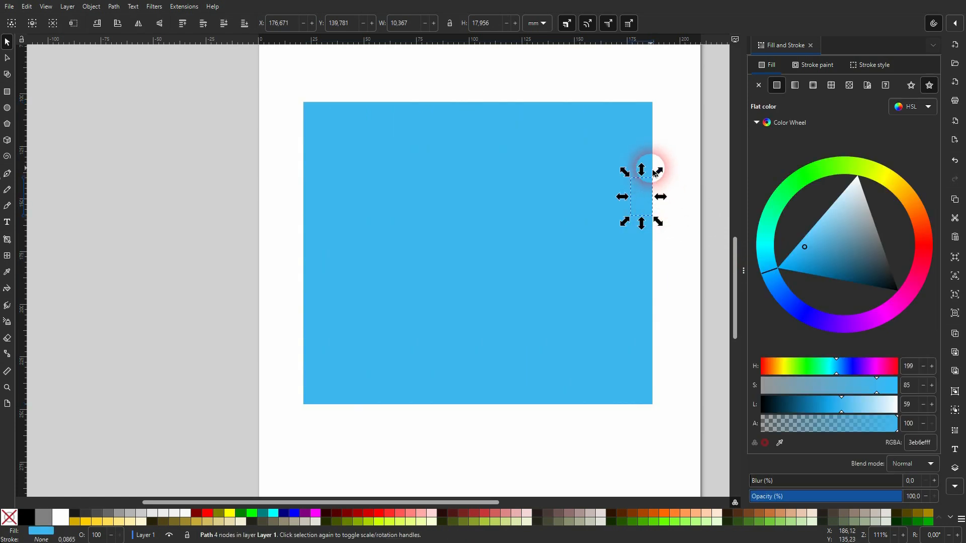
left_click(651, 168)
left_click(655, 187)
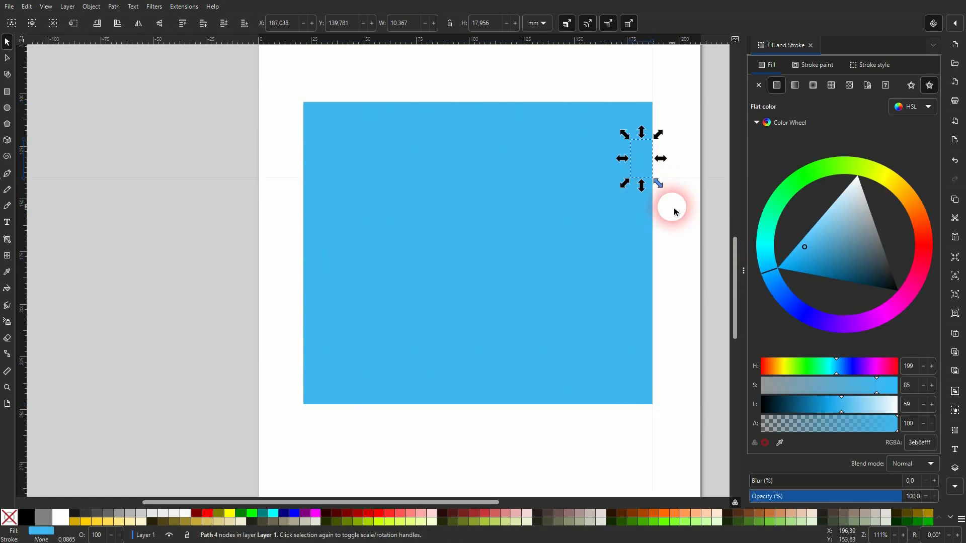
left_click(670, 204)
left_click(651, 186)
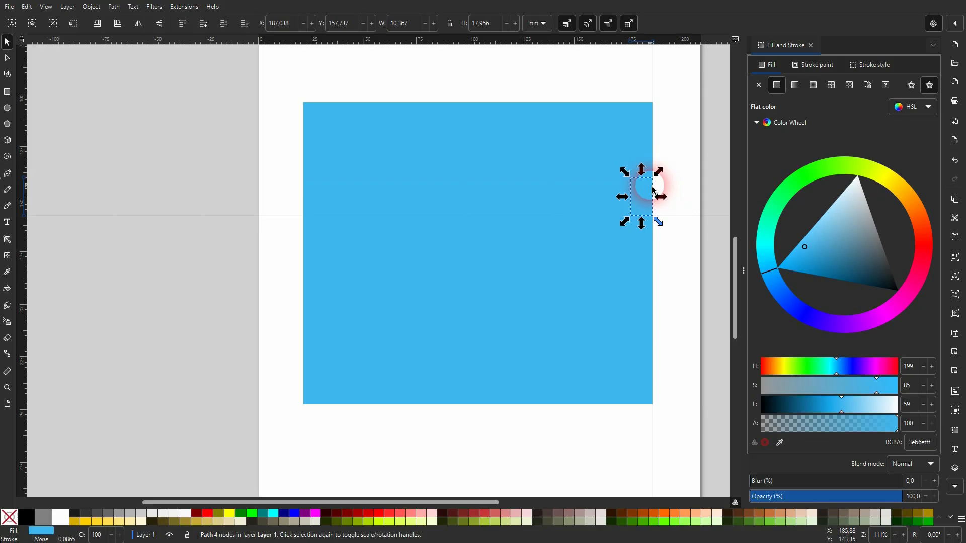
left_click(675, 171)
left_click(653, 106)
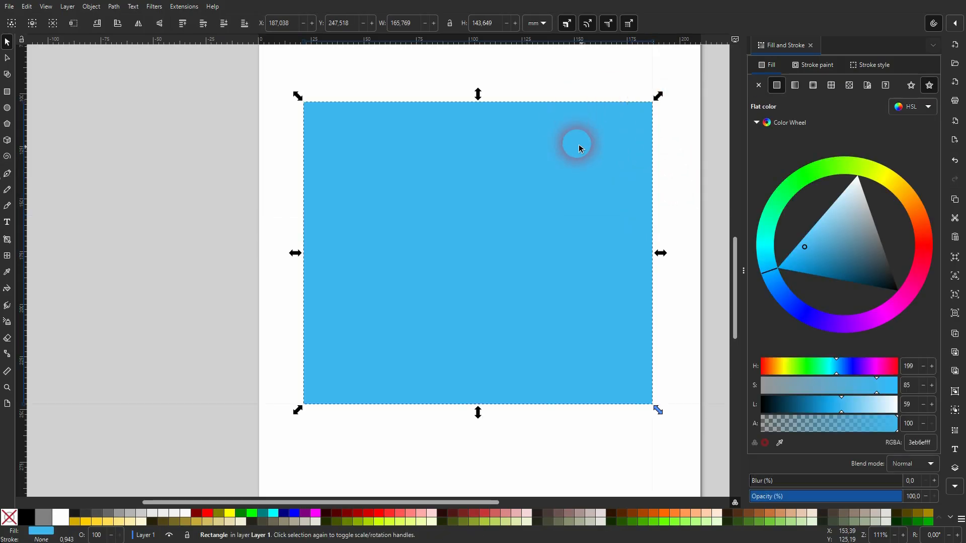
left_click(58, 524)
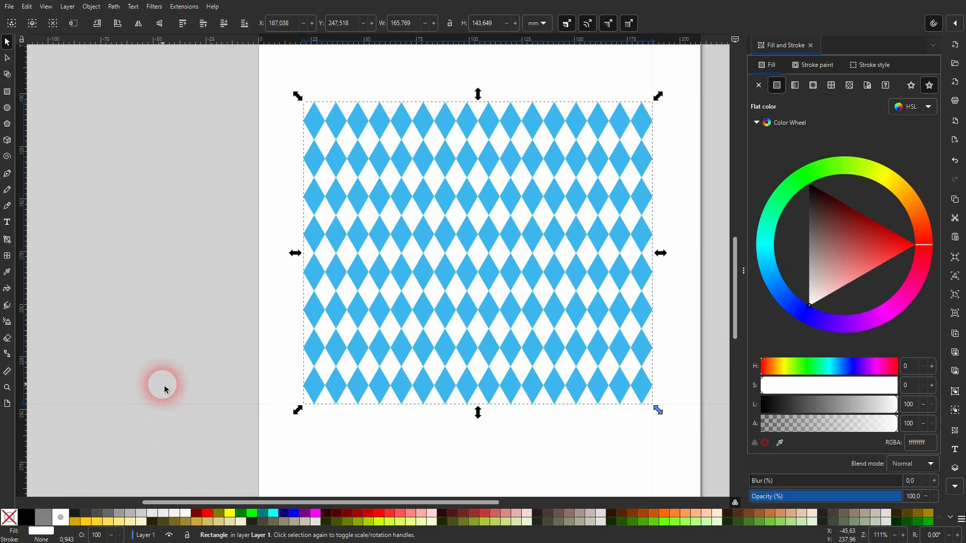
mouse_move(668, 260)
left_mouse_down()
mouse_move(683, 254)
mouse_move(673, 259)
left_mouse_up()
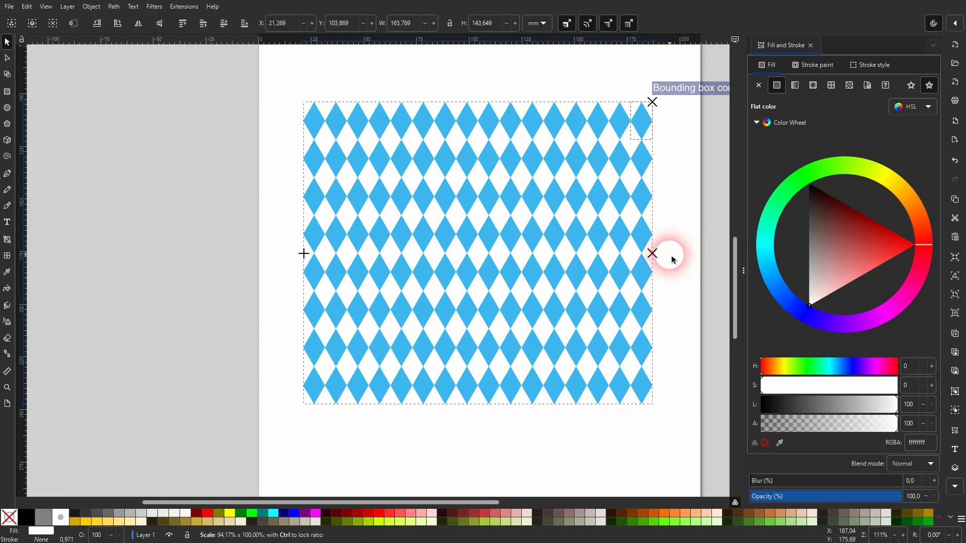
left_click(677, 203)
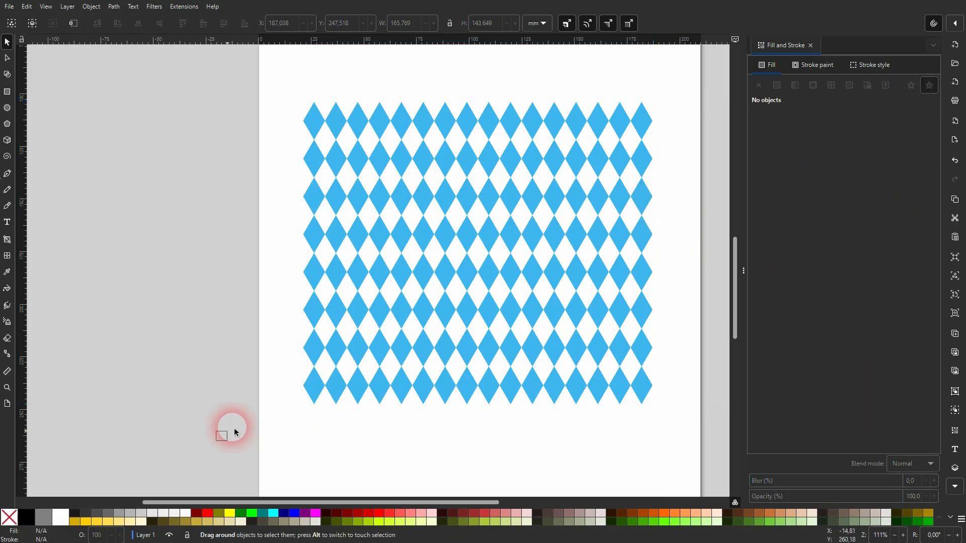
Select the entire diamond pattern and tilt it about 10 degrees with a corner rotate handle.
left_click_drag(218, 441, 694, 104)
left_click(643, 112)
scroll(652, 106, "down", 2)
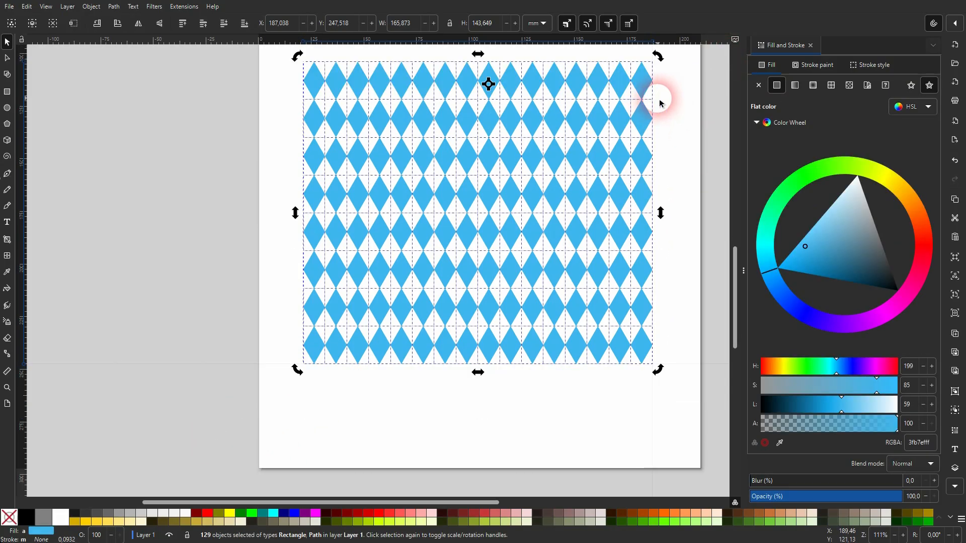
scroll(669, 202, "up", 6)
left_click_drag(658, 175, 607, 166)
Deselect the tilted pattern, then select the whole rotated diamond pattern again.
scroll(609, 252, "down", 1)
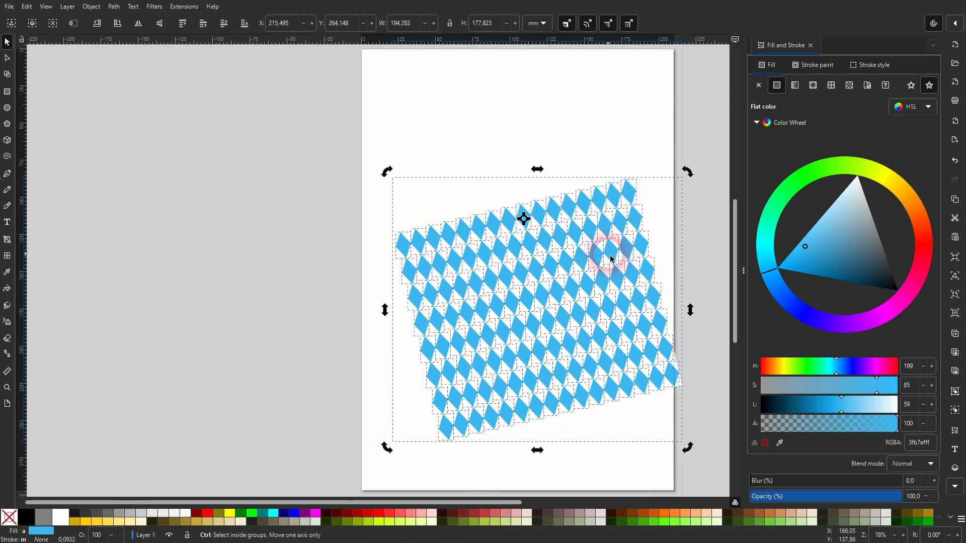
left_click(702, 332)
left_click_drag(366, 463, 662, 182)
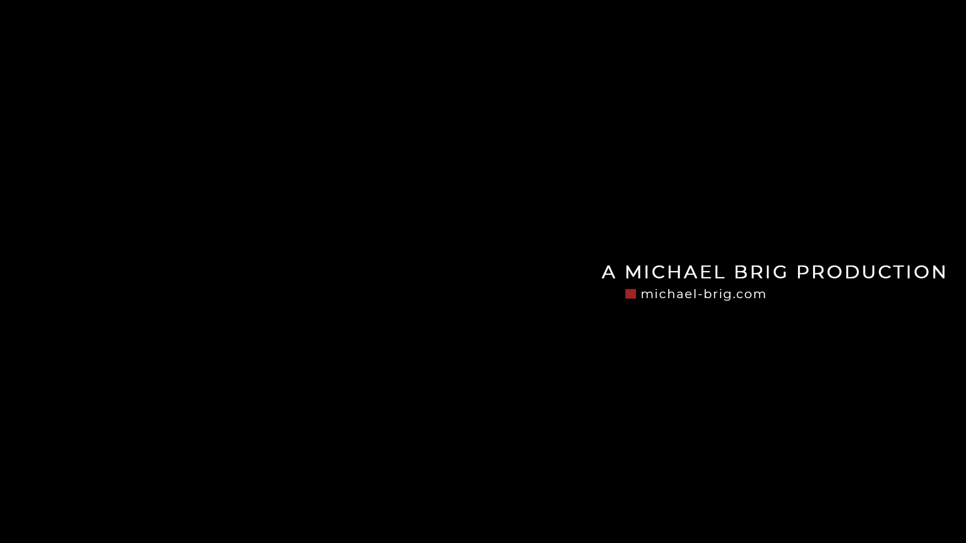